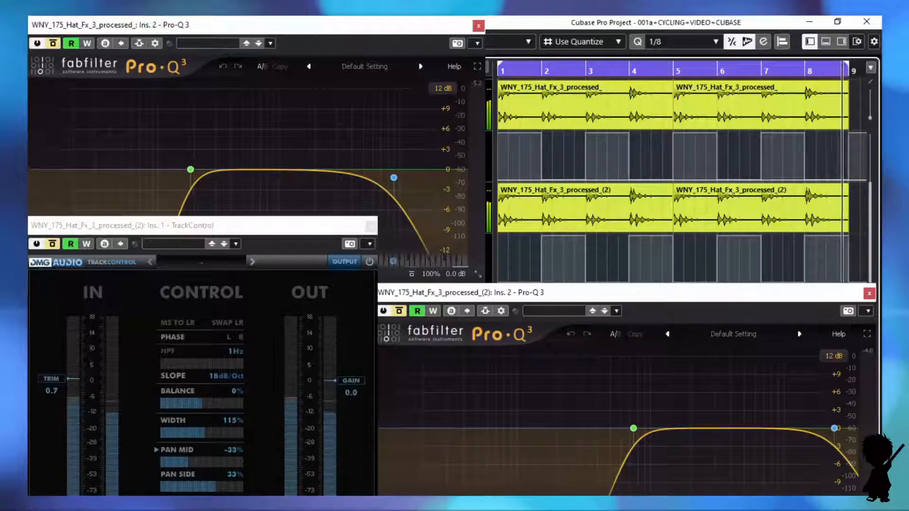
Step: Examine the Pro-Q 3 and TrackControl settings on both hat tracks, including the second track's low-cut and high-cut bands
click(608, 110)
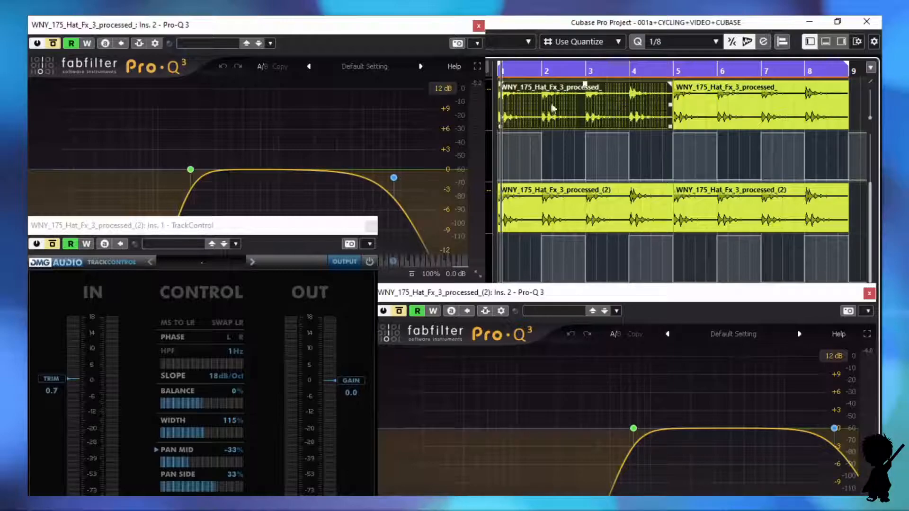
click(336, 33)
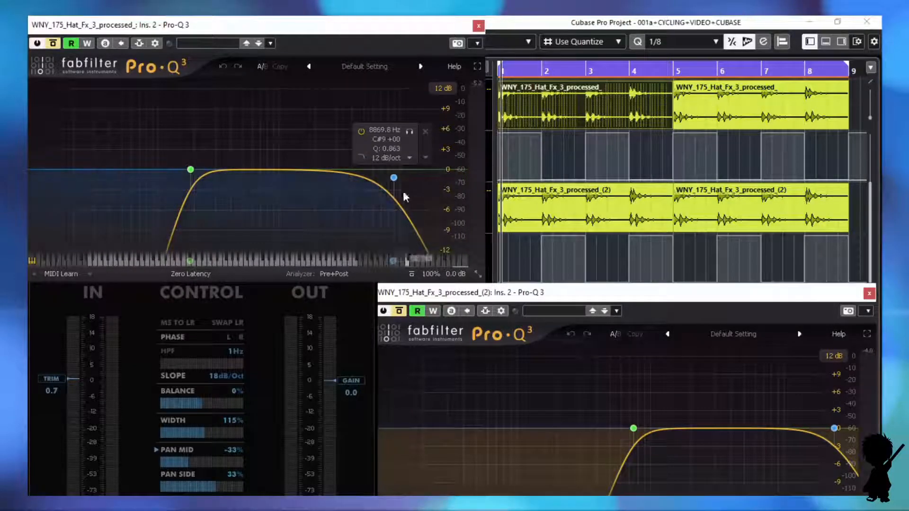
click(570, 204)
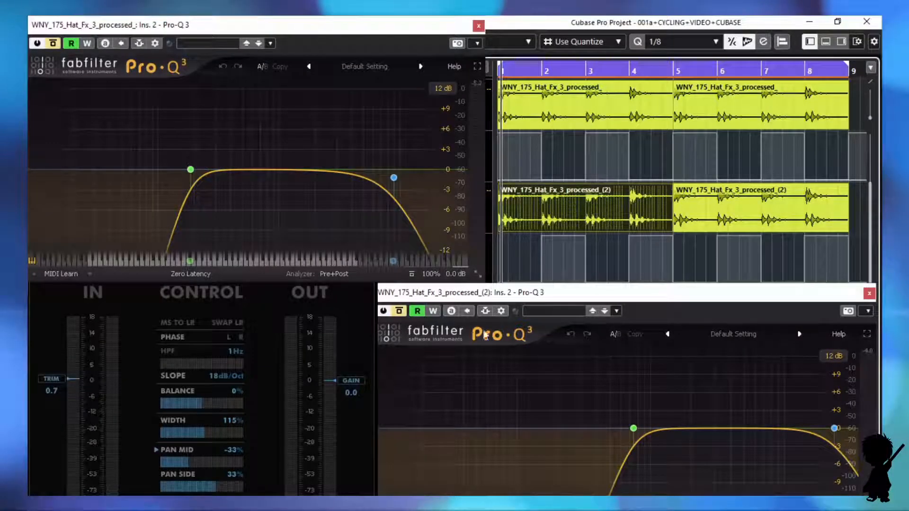
click(359, 314)
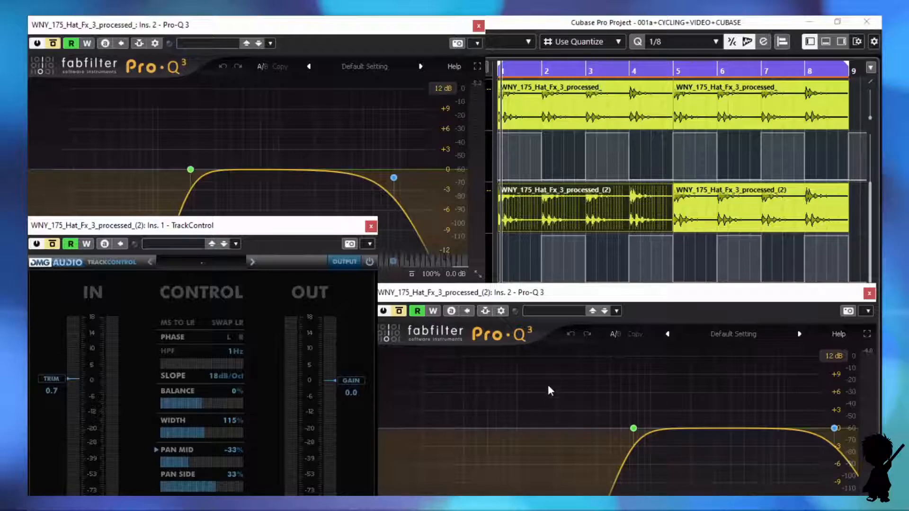
mouse_move(634, 430)
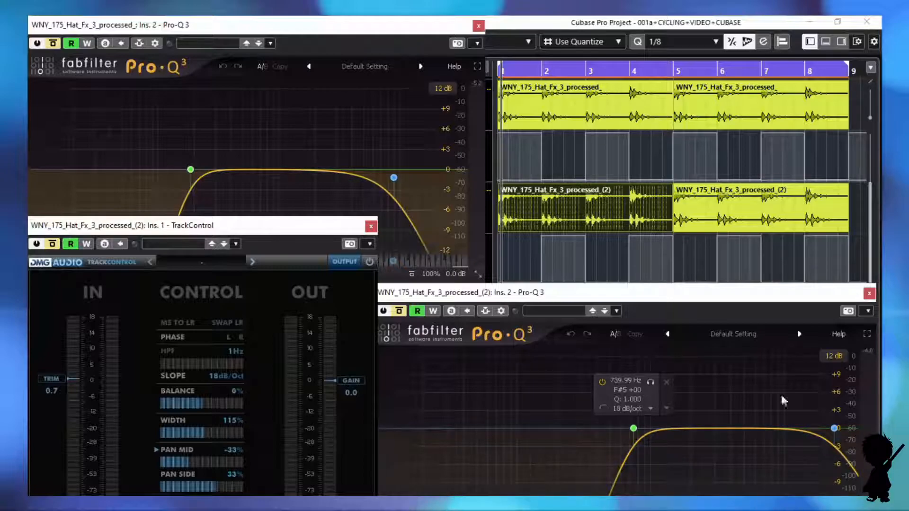
mouse_move(834, 430)
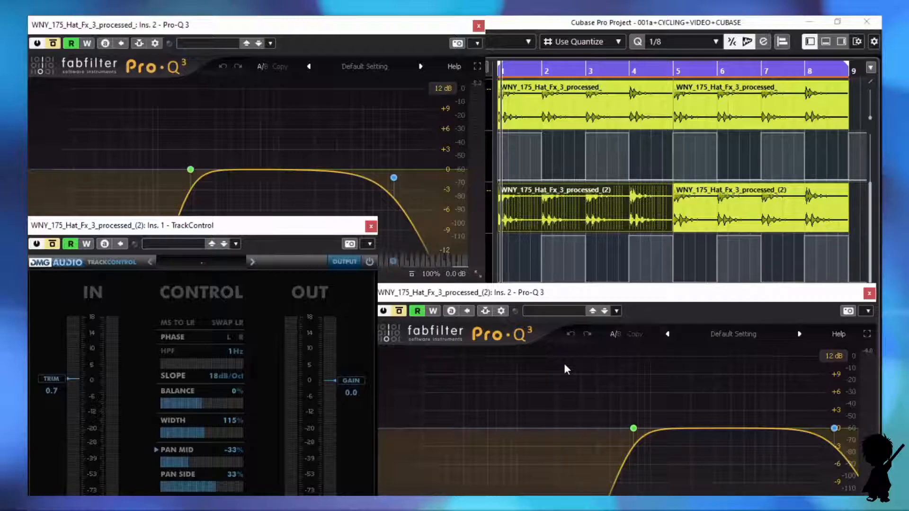
Step: Start playback and turn off bypass on the first hat track's Pro-Q 3 and the second hat track's TrackControl and Pro-Q 3
click(73, 102)
key(space)
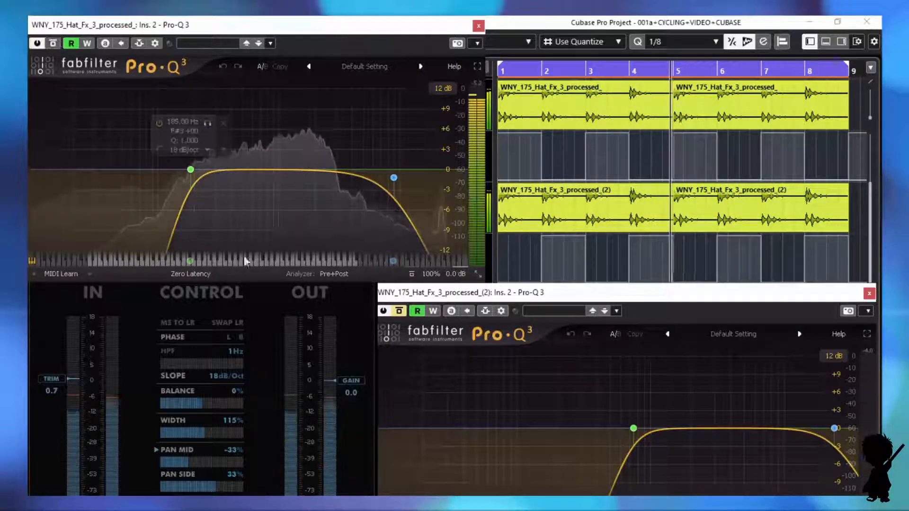
click(265, 316)
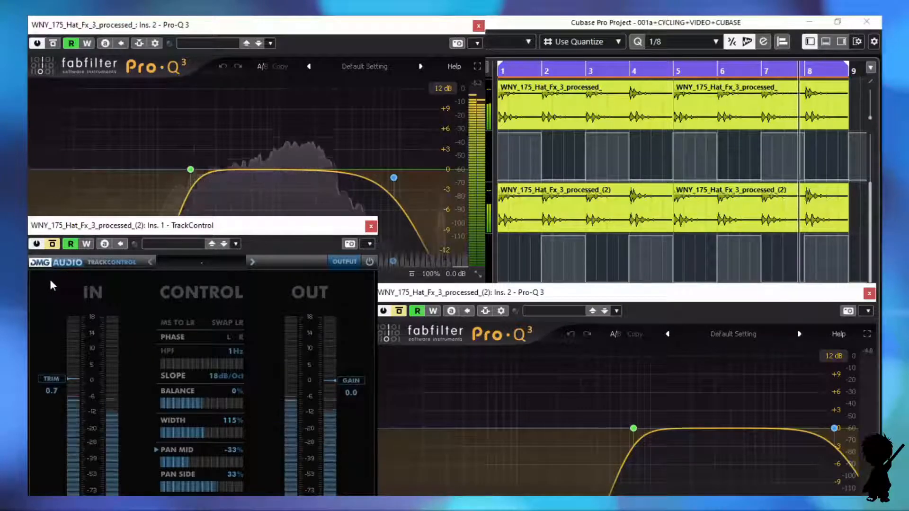
click(52, 244)
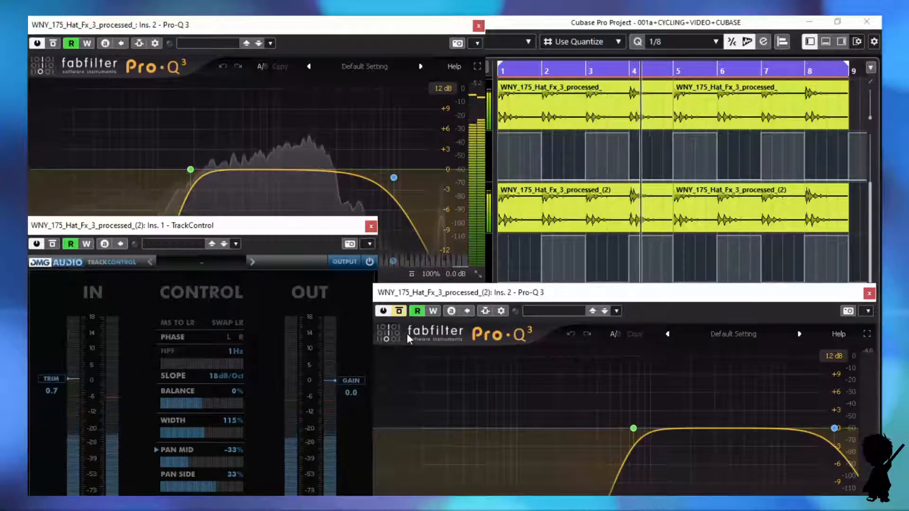
click(399, 311)
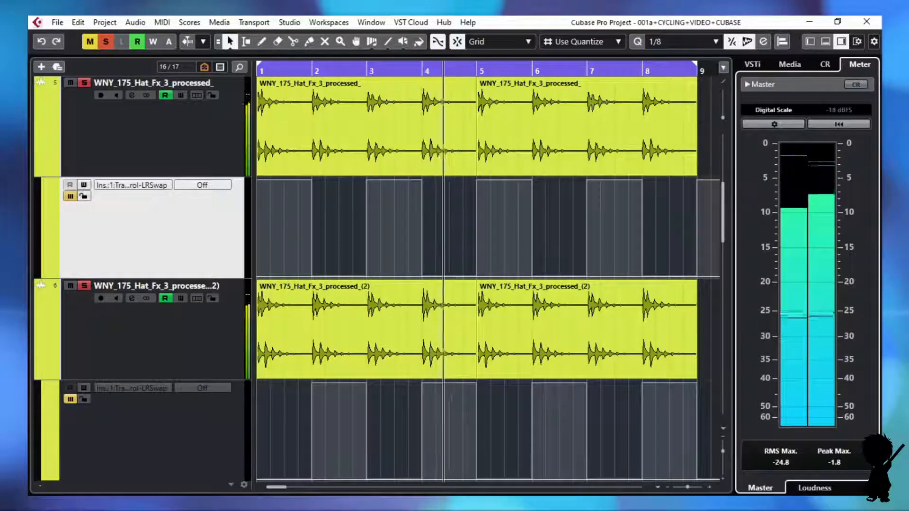
Step: Restart playback of the two hat tracks and unmute the TrackControl LR Swap automation on each
key(space)
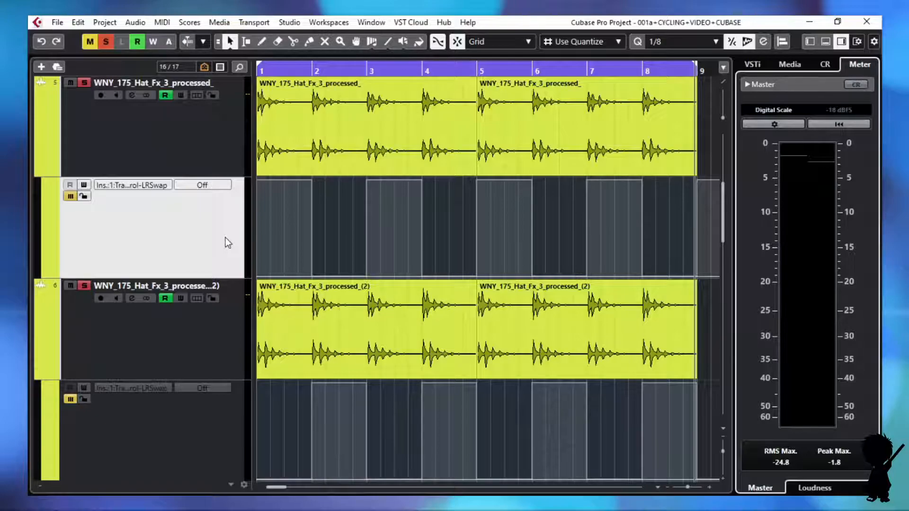
click(288, 150)
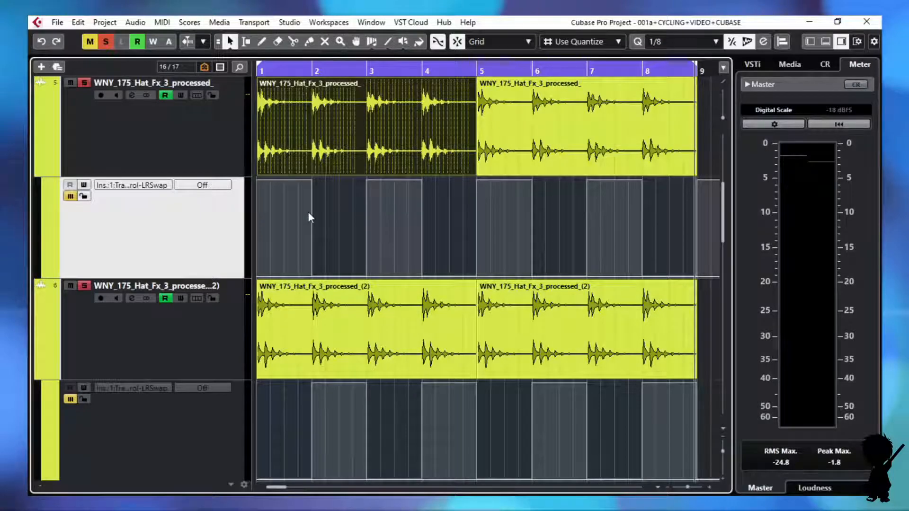
click(300, 345)
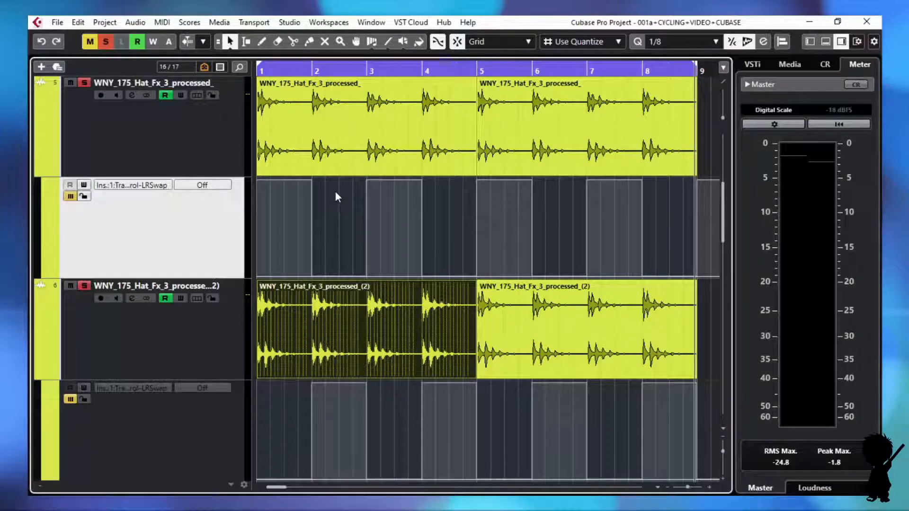
key(space)
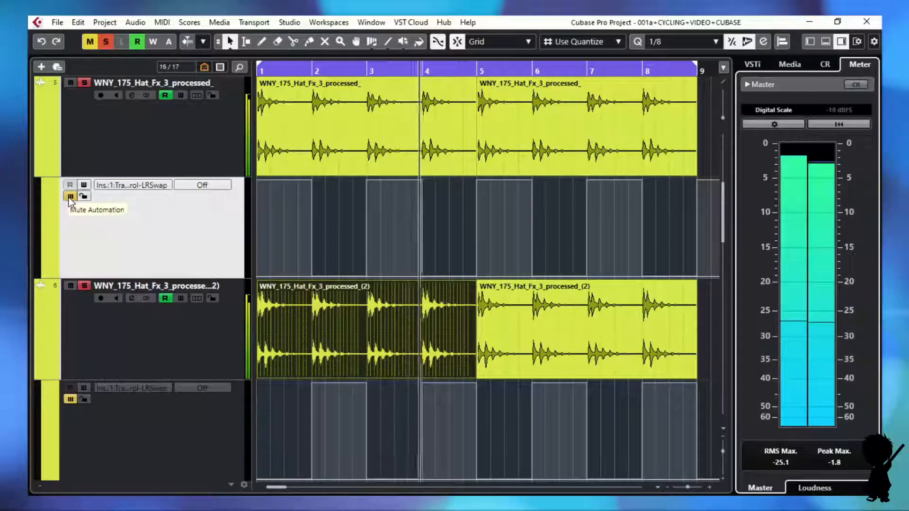
click(70, 197)
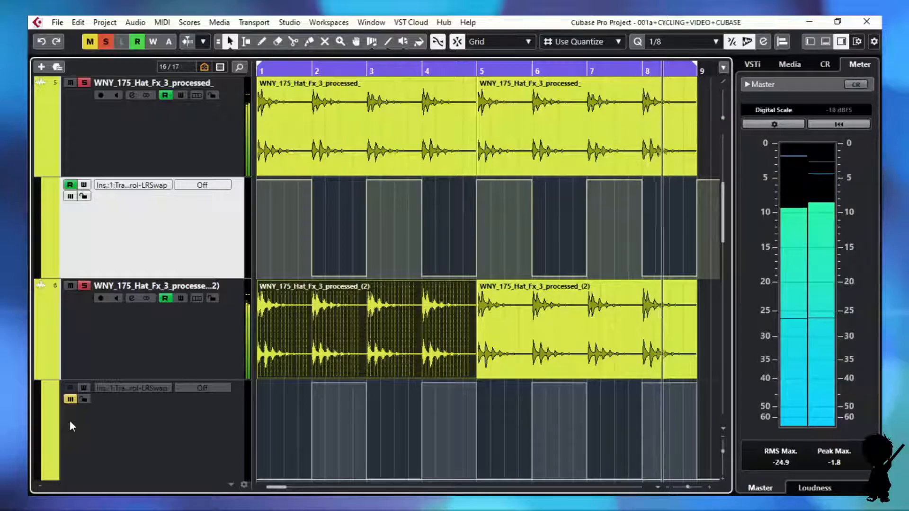
click(71, 398)
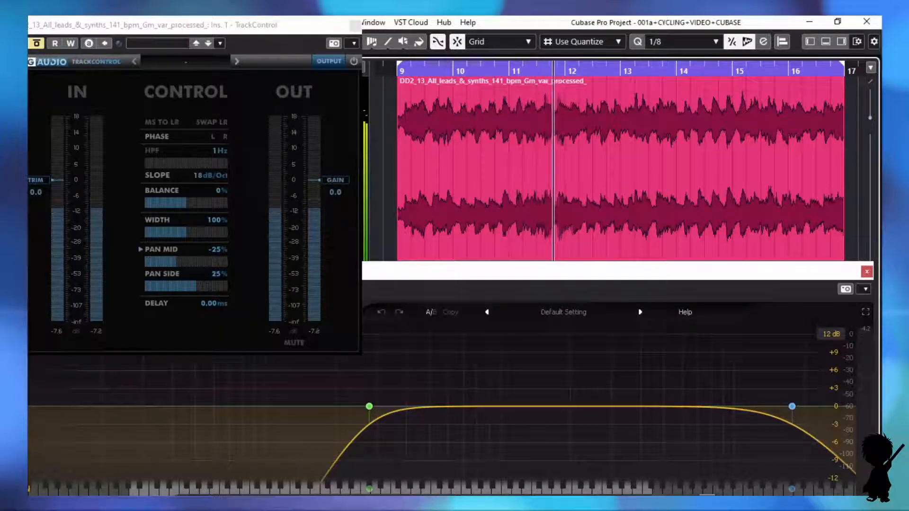
Step: Restart playback of the first leads and synths track and turn off bypass on its TrackControl and Pro-Q 3
click(252, 150)
key(space)
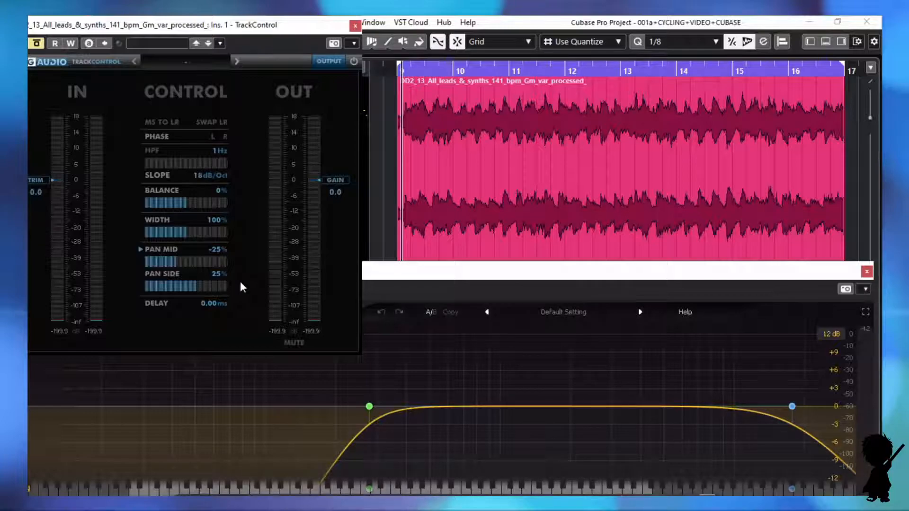
click(475, 336)
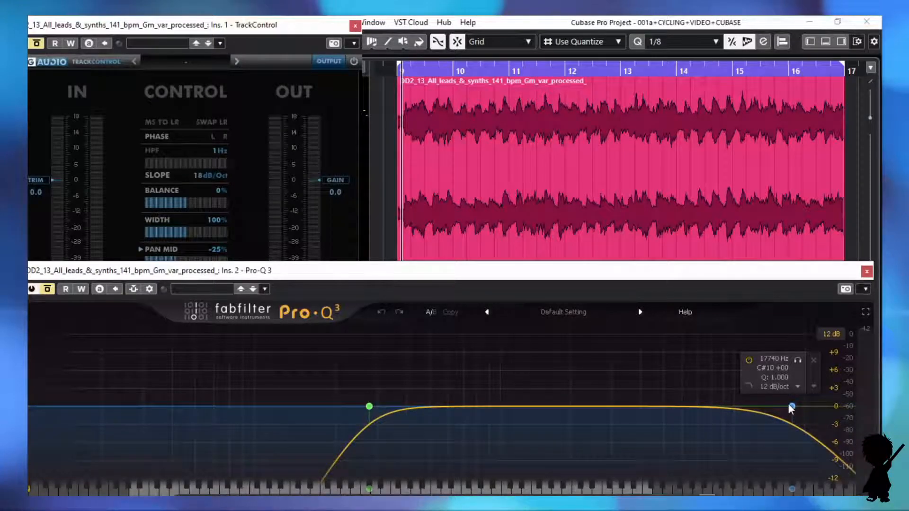
key(space)
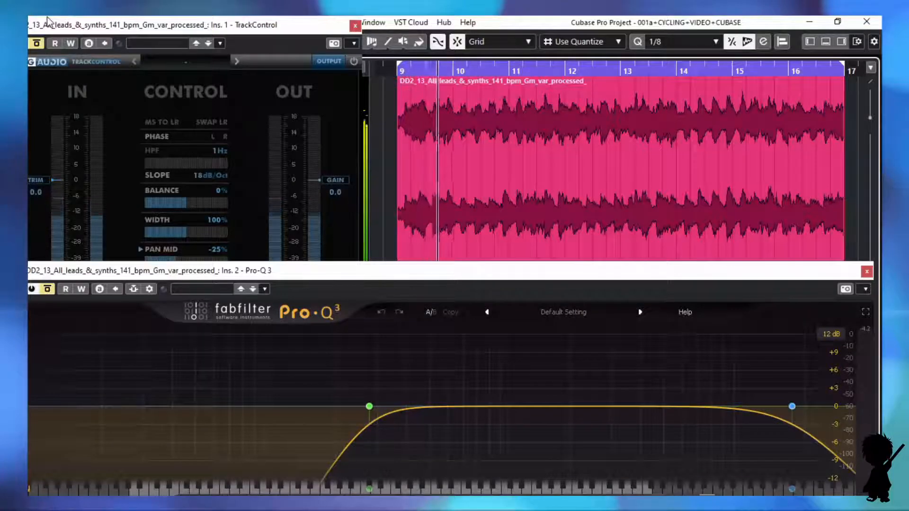
click(37, 43)
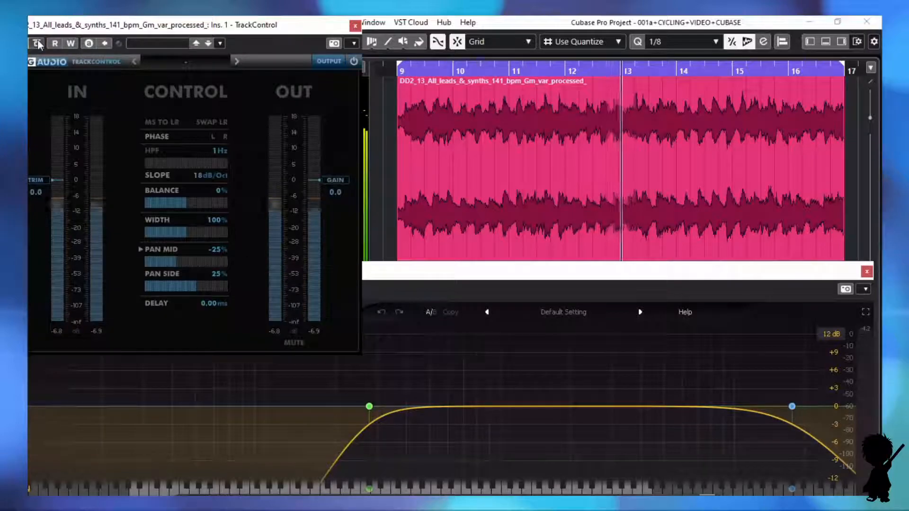
click(391, 270)
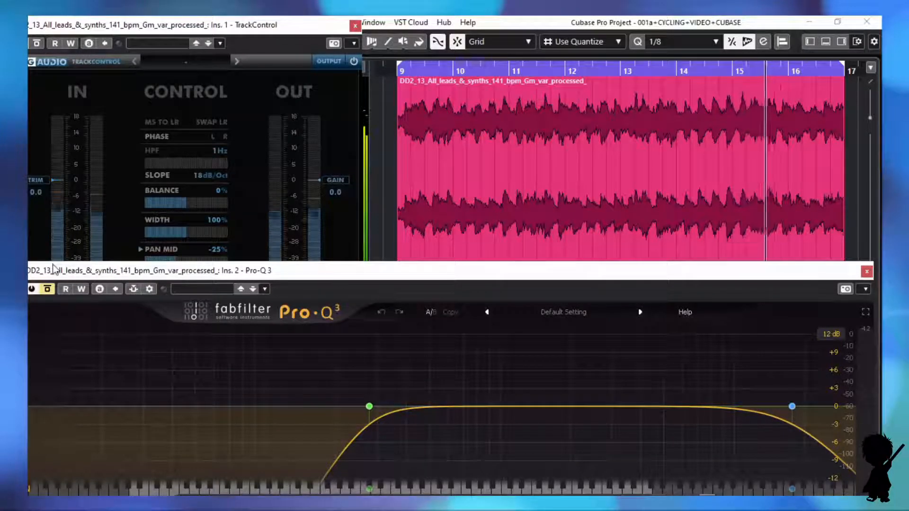
click(47, 290)
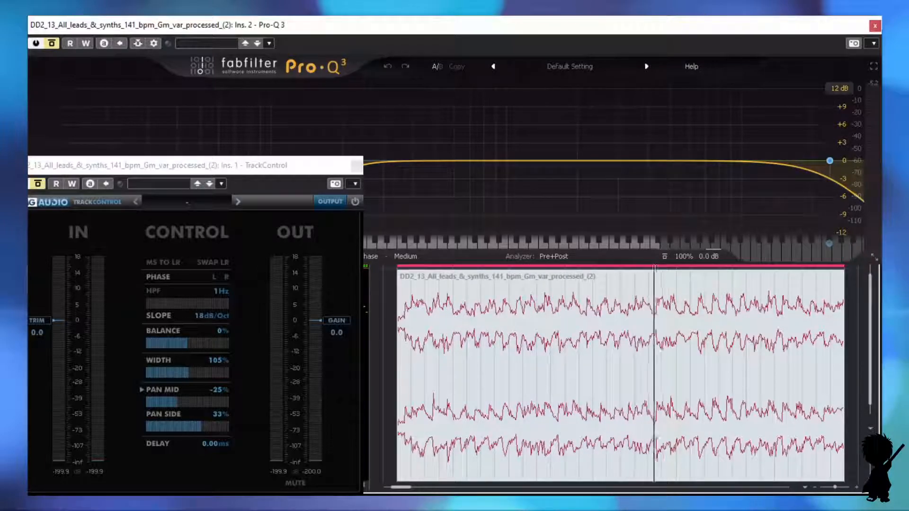
Step: Stop playback and examine the second leads and synths track's TrackControl pan settings and Pro-Q 3 filter bands
key(space)
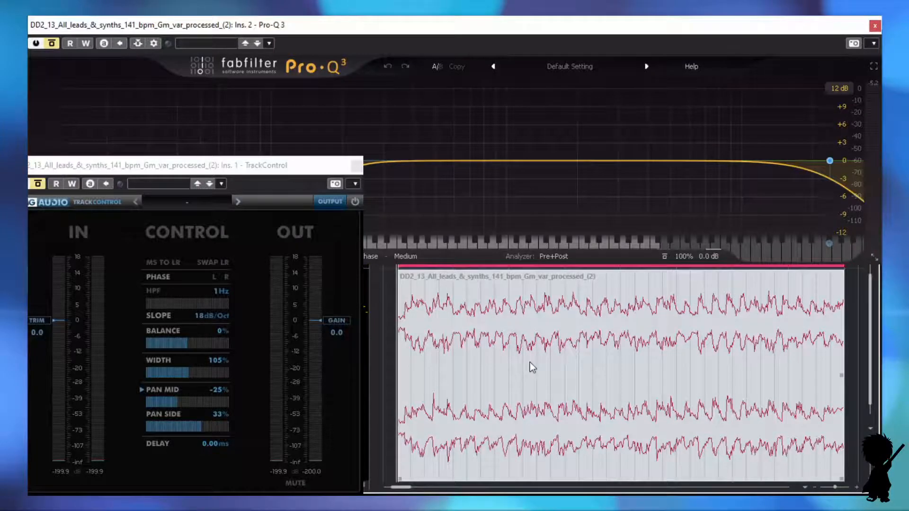
click(529, 365)
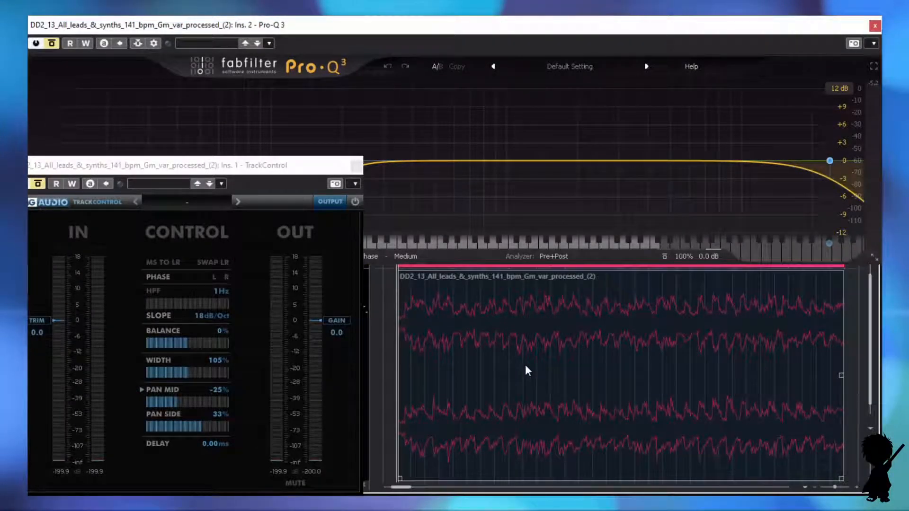
click(243, 172)
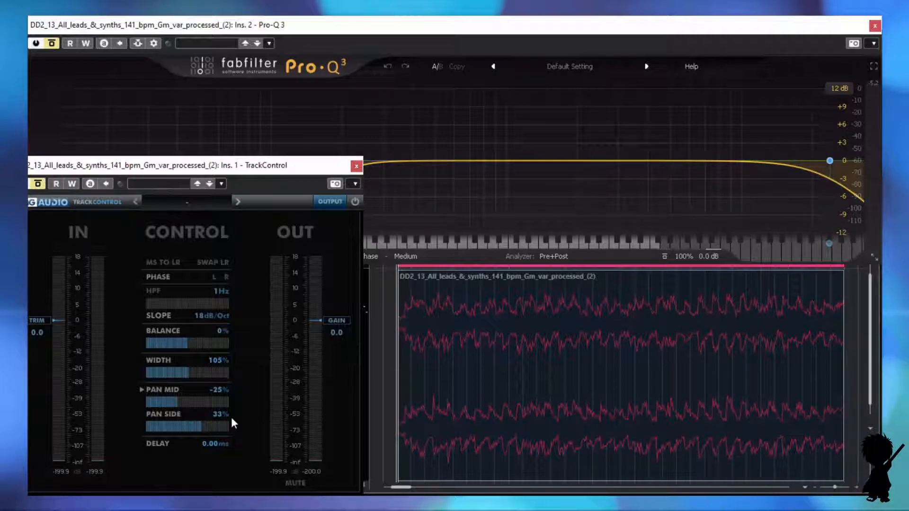
click(377, 22)
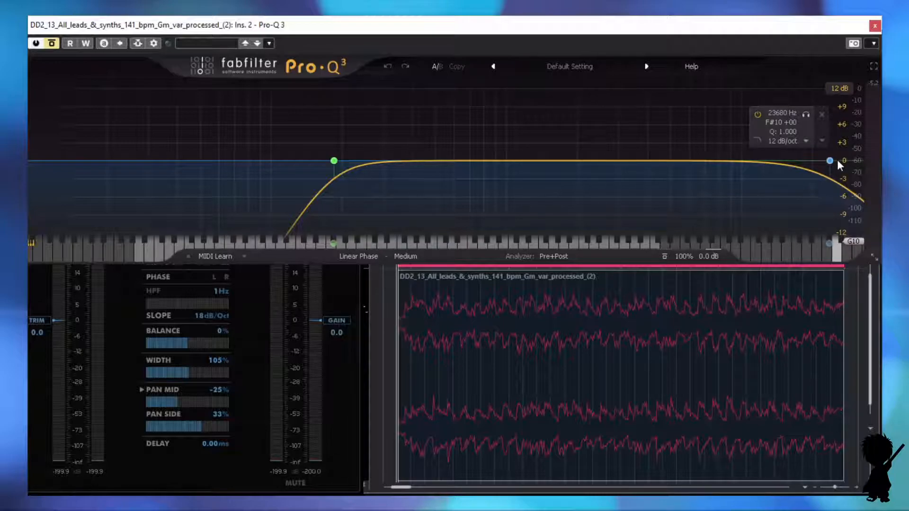
click(387, 311)
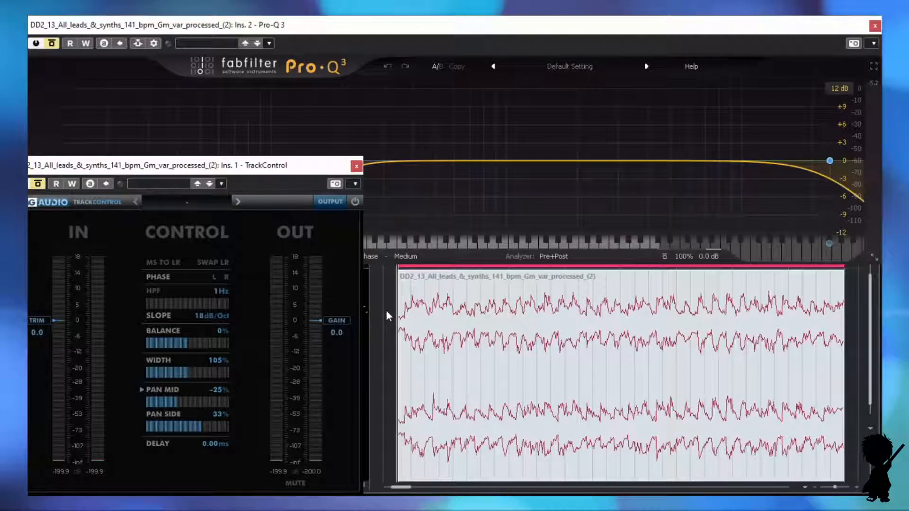
click(492, 330)
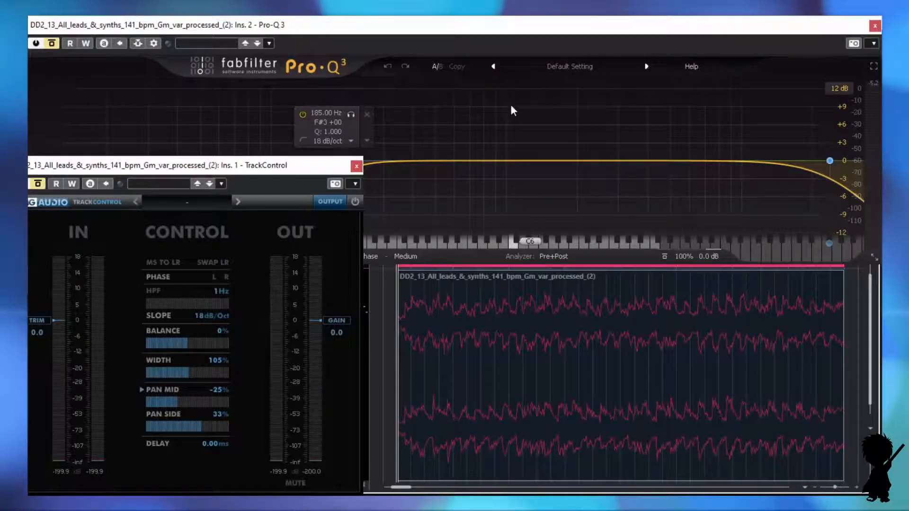
Step: Play the second leads and synths track, unmute its clip and turn off bypass on its TrackControl and Pro-Q 3
click(499, 377)
key(space)
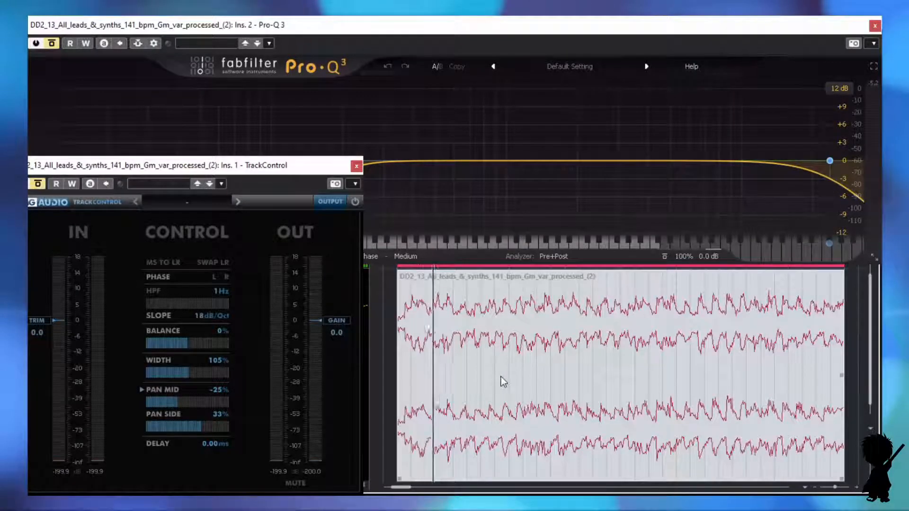
click(500, 378)
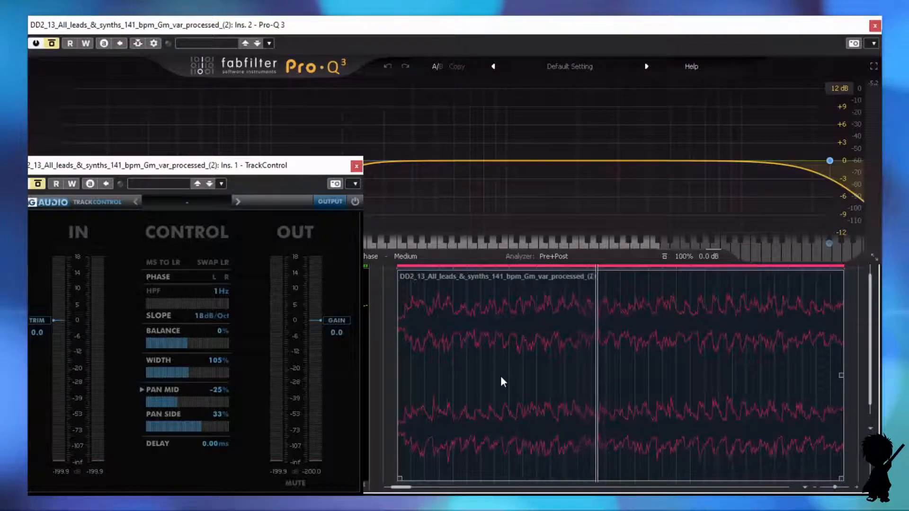
click(501, 375)
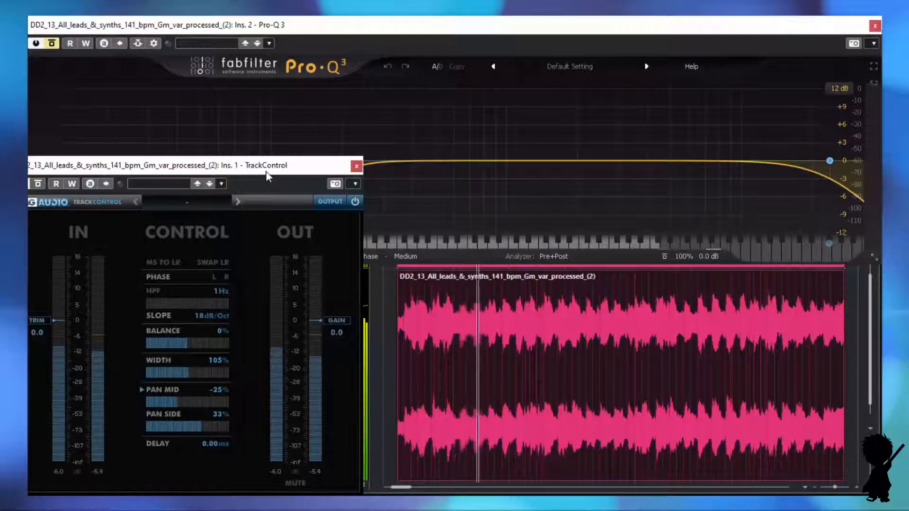
click(240, 28)
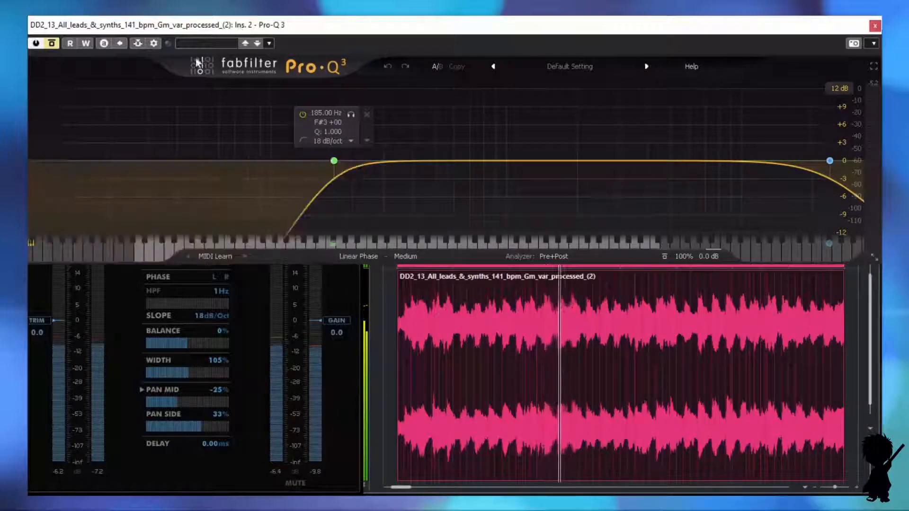
click(56, 47)
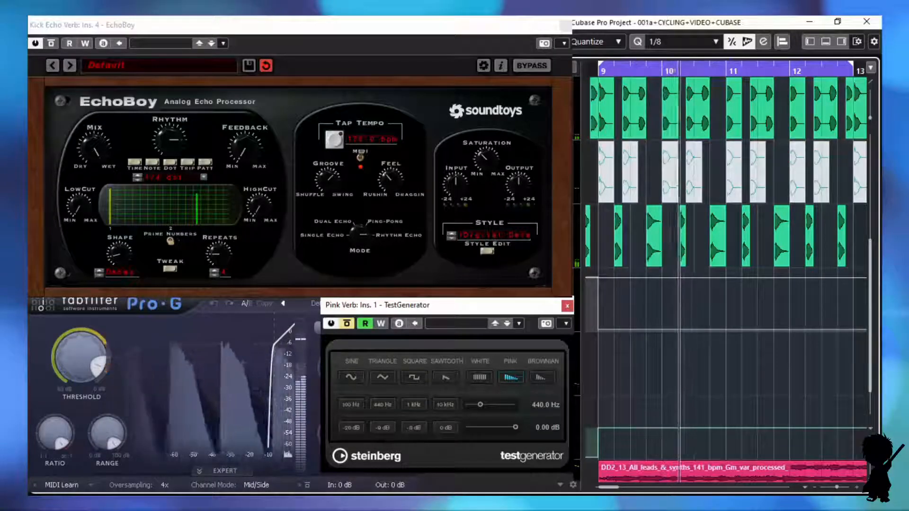
Step: Stop playback and examine the Kick Echo Verb's EchoBoy, the Snare Verb's Pro-G gate and the Pink Verb's TestGenerator settings
key(space)
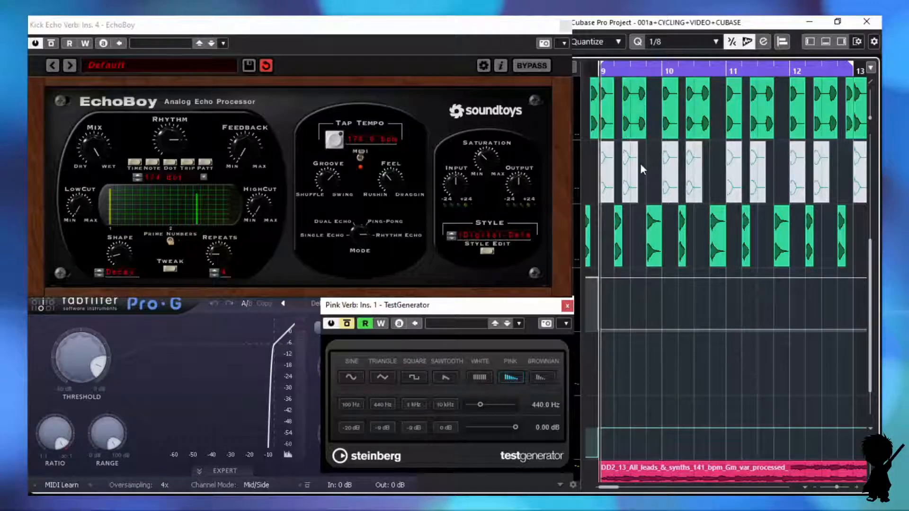
mouse_move(652, 220)
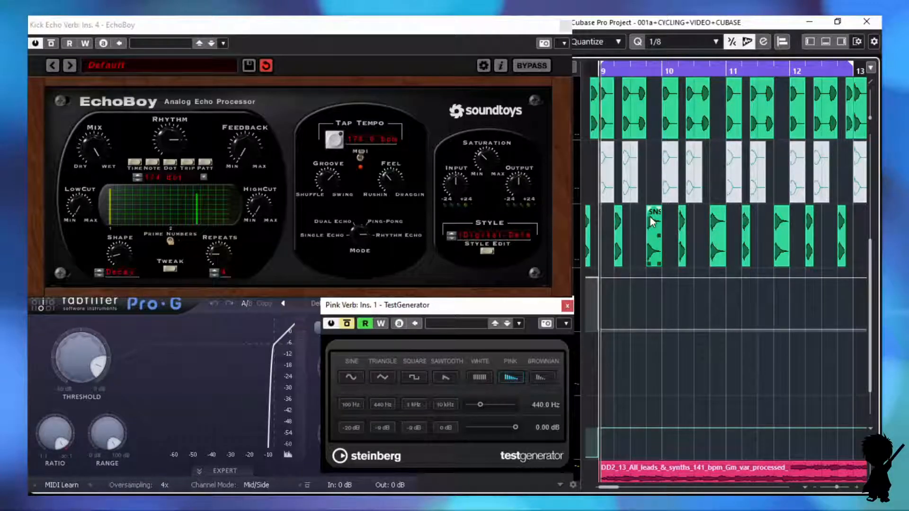
click(652, 221)
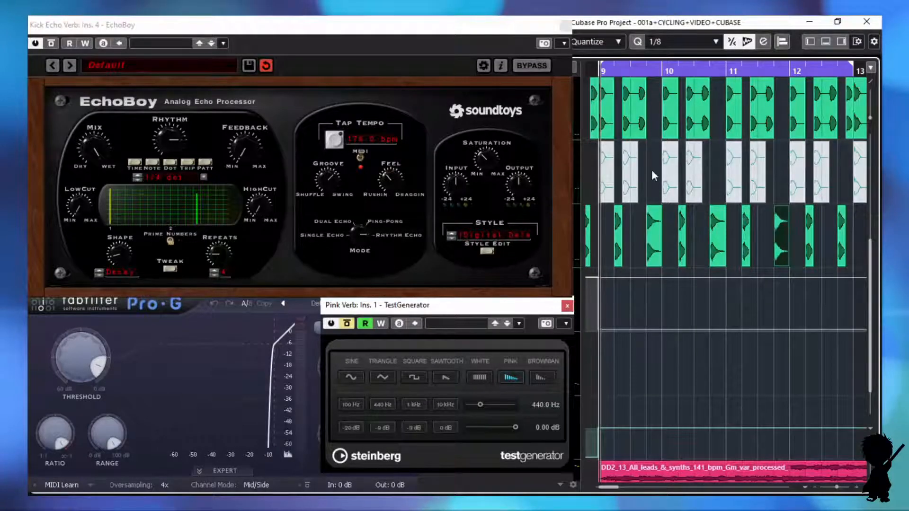
click(652, 172)
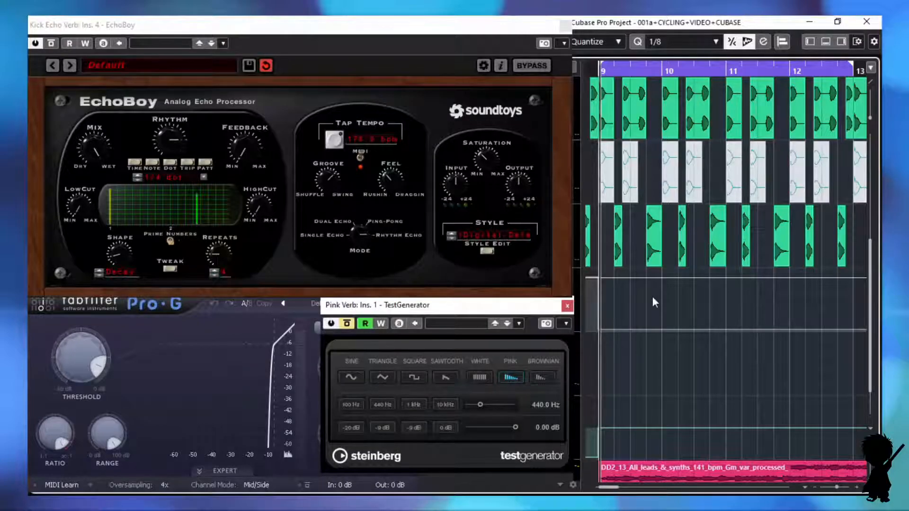
click(183, 362)
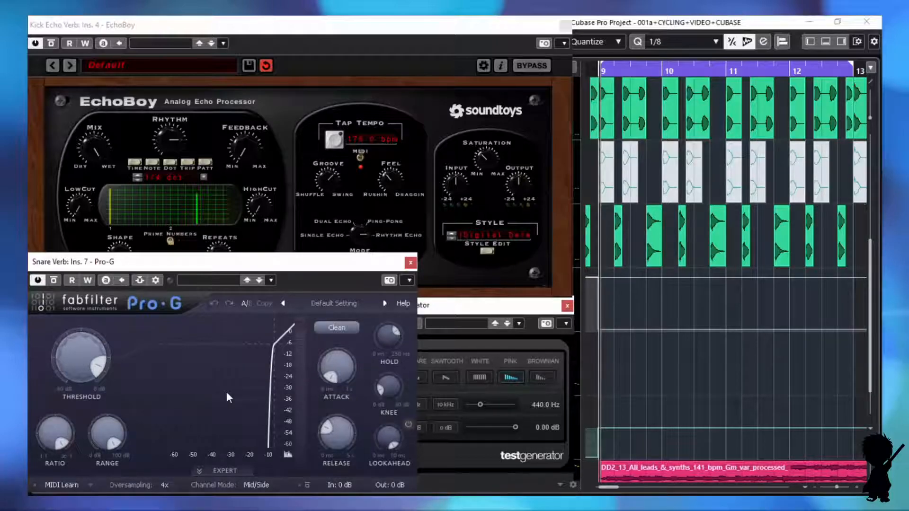
click(521, 309)
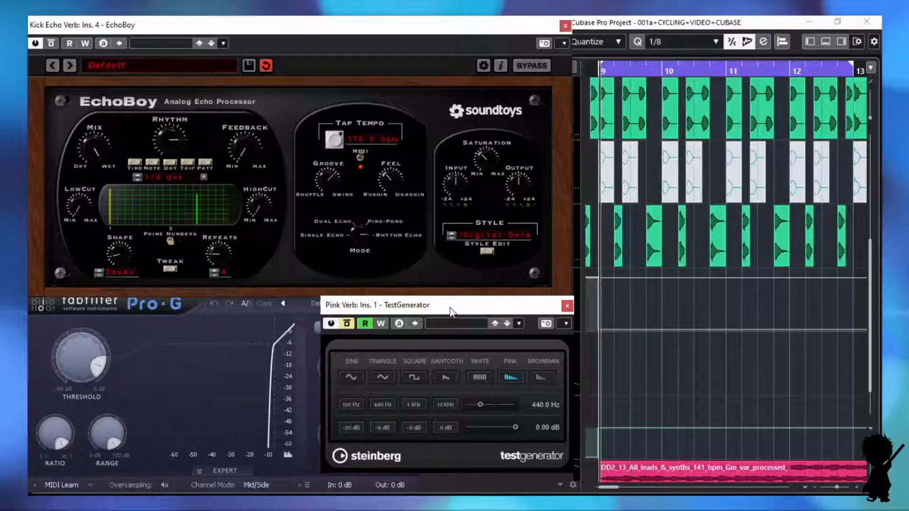
Step: Restart playback, select all the muted Kick Echo Verb clips and unmute them
click(685, 321)
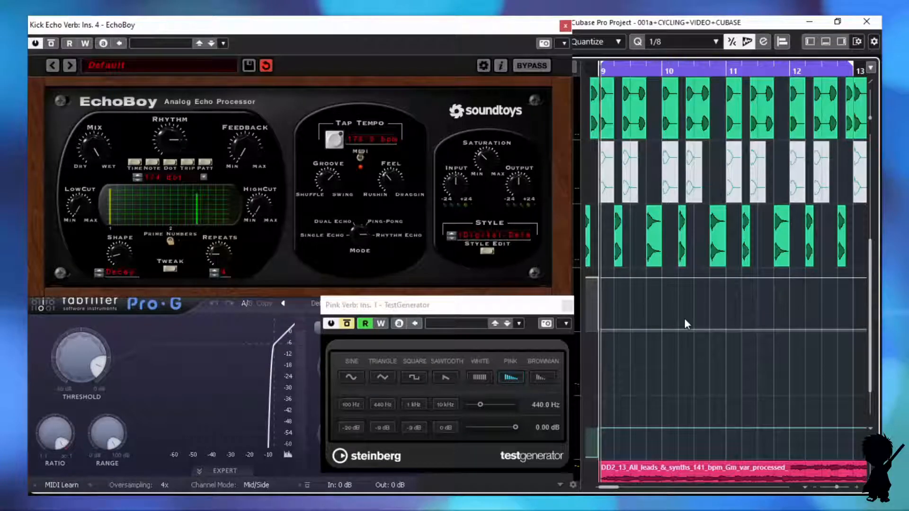
key(space)
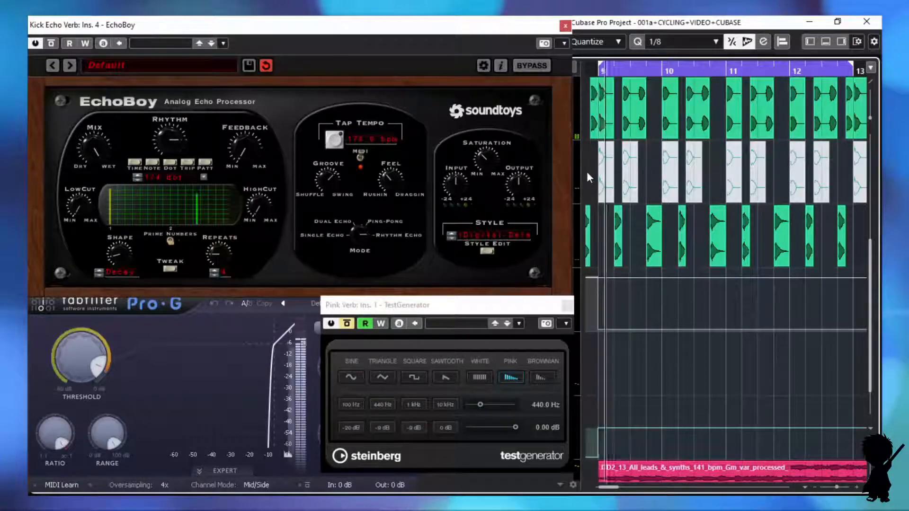
drag(827, 174, 862, 178)
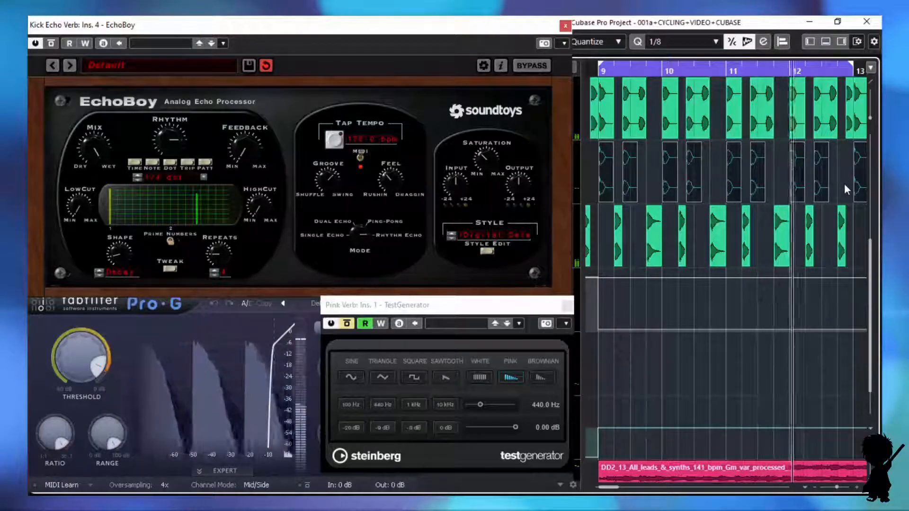
key(shift+u)
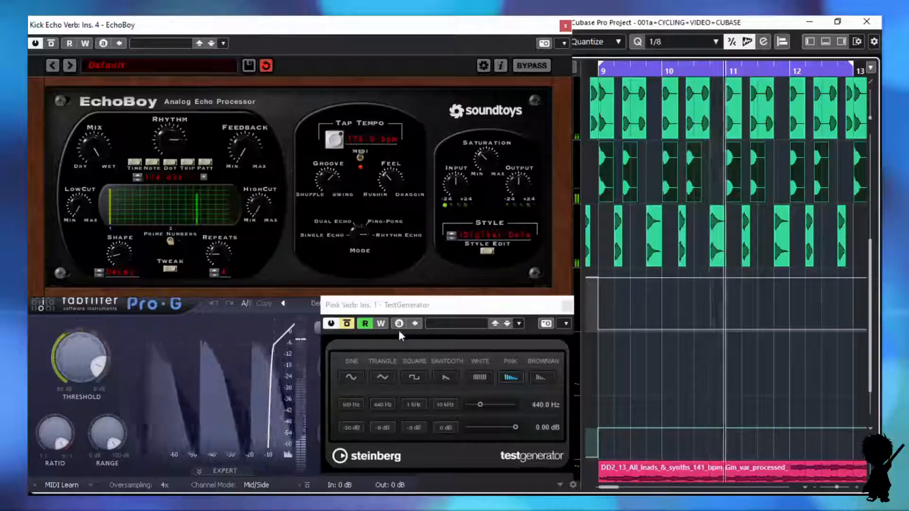
Step: Enable automation reading on the Snare Verb's Pro-G and bring the Pink Verb's TestGenerator to the front
click(228, 324)
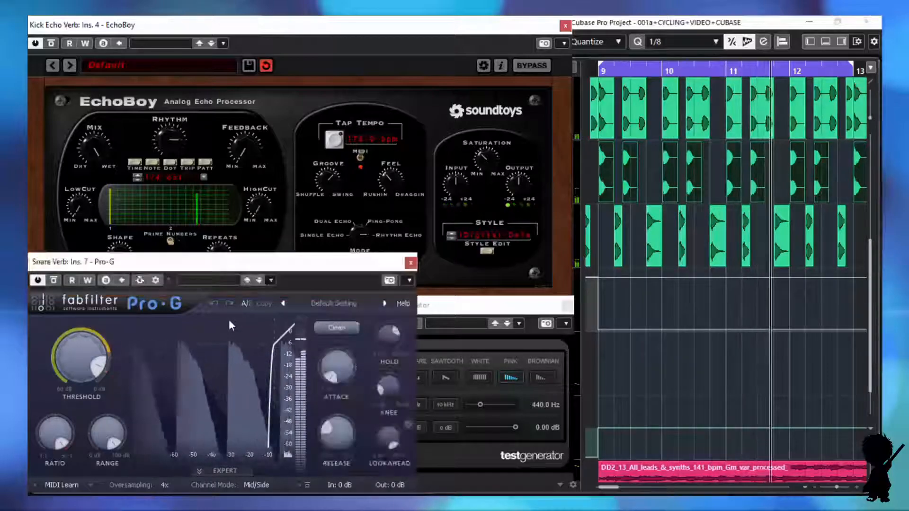
click(72, 281)
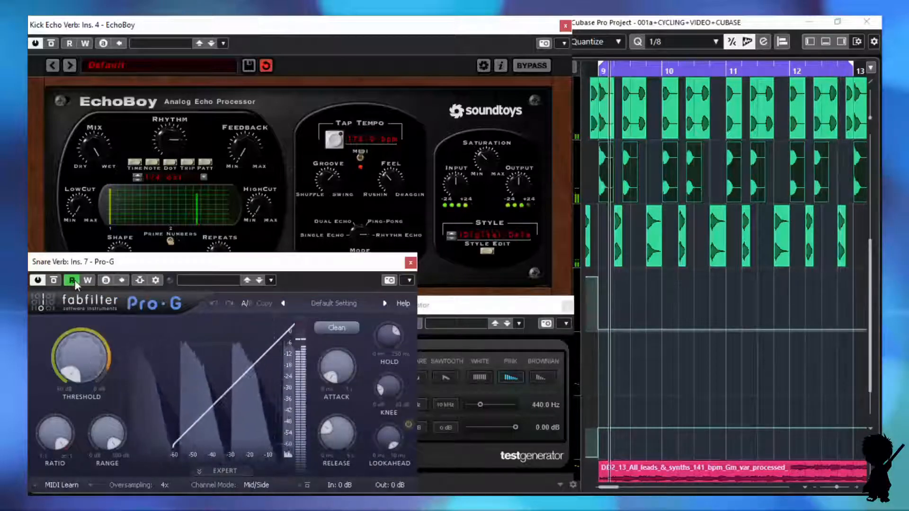
click(466, 306)
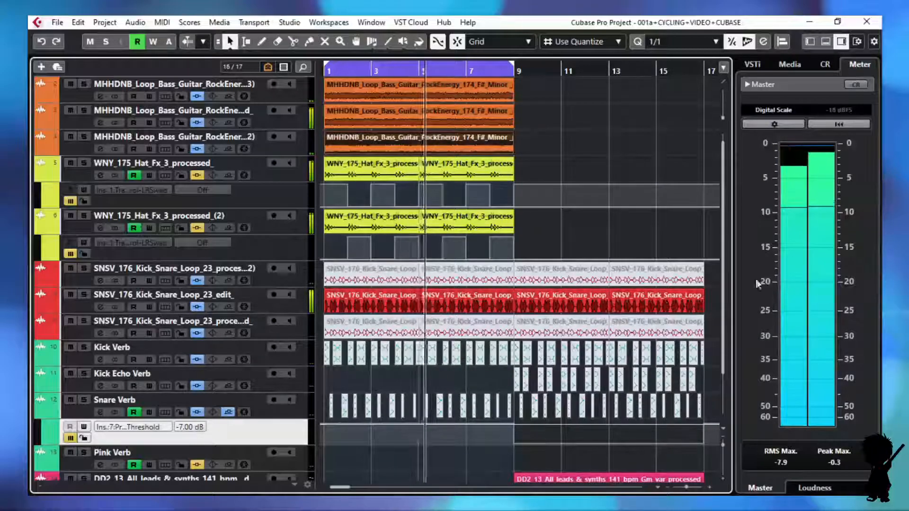
Step: Unmute all clips on the two muted SNSV_176_Kick_Snare_Loop tracks above and below the edit track
drag(708, 281, 356, 274)
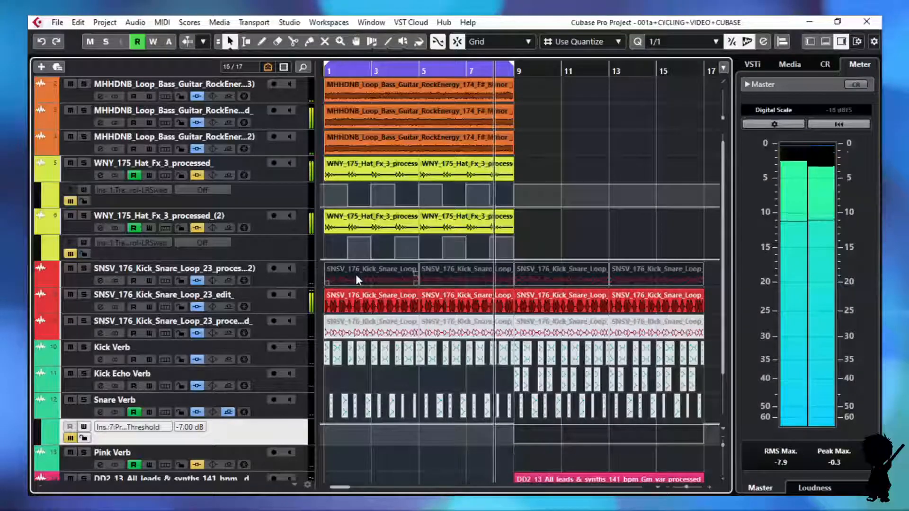
key(shift+u)
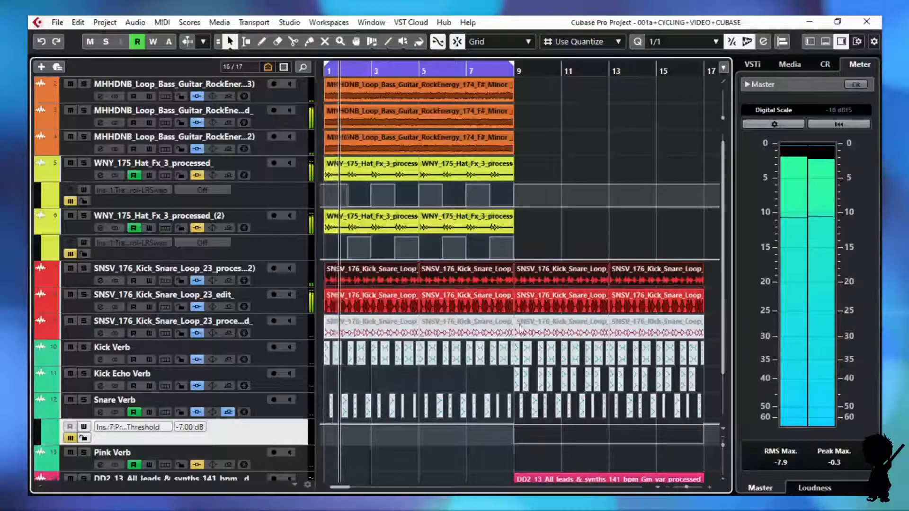
drag(715, 328, 349, 329)
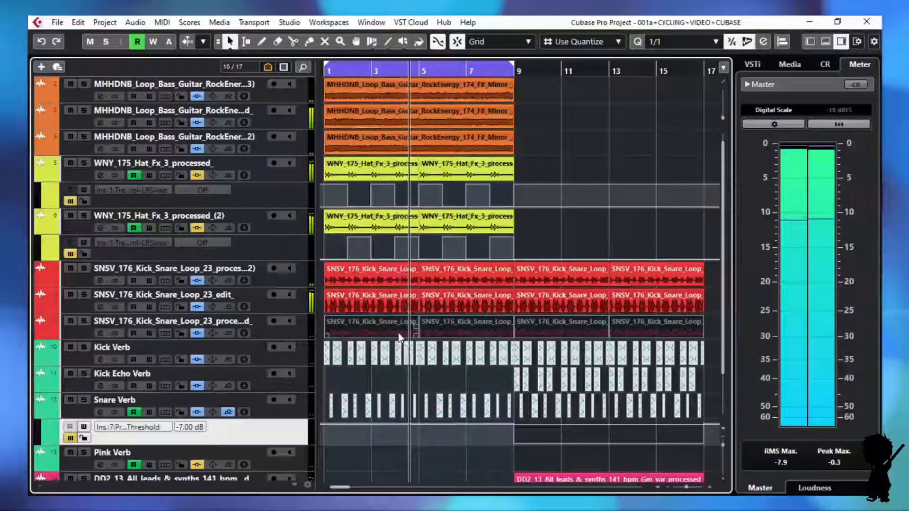
key(shift+u)
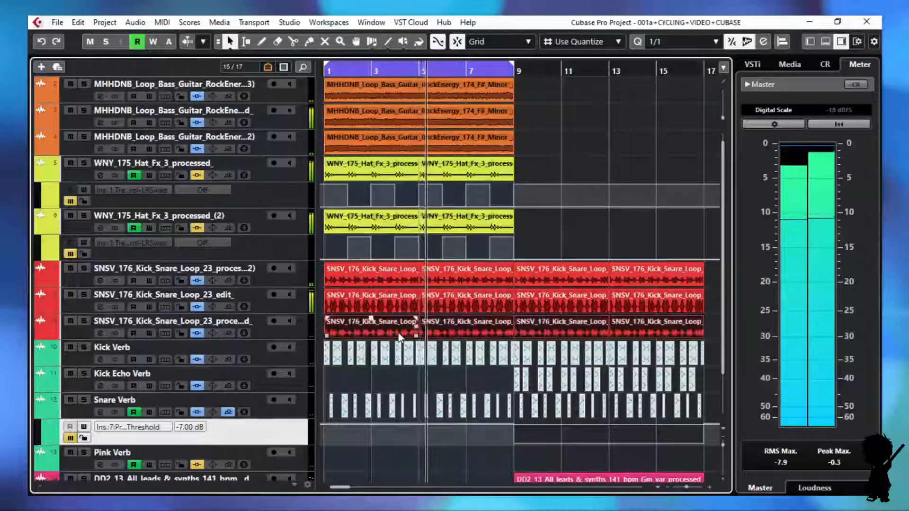
Step: Unmute all clips on the Kick Verb and Snare Verb tracks
click(716, 358)
drag(716, 357, 324, 357)
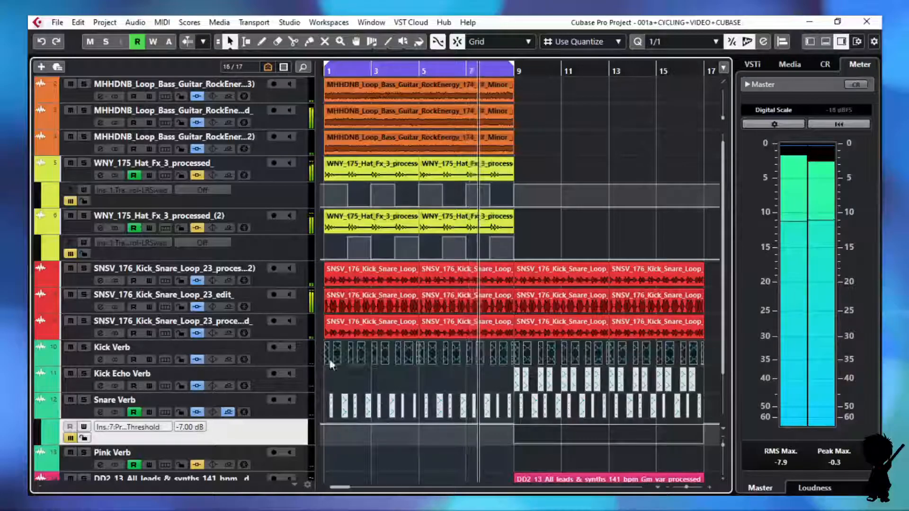
key(shift+u)
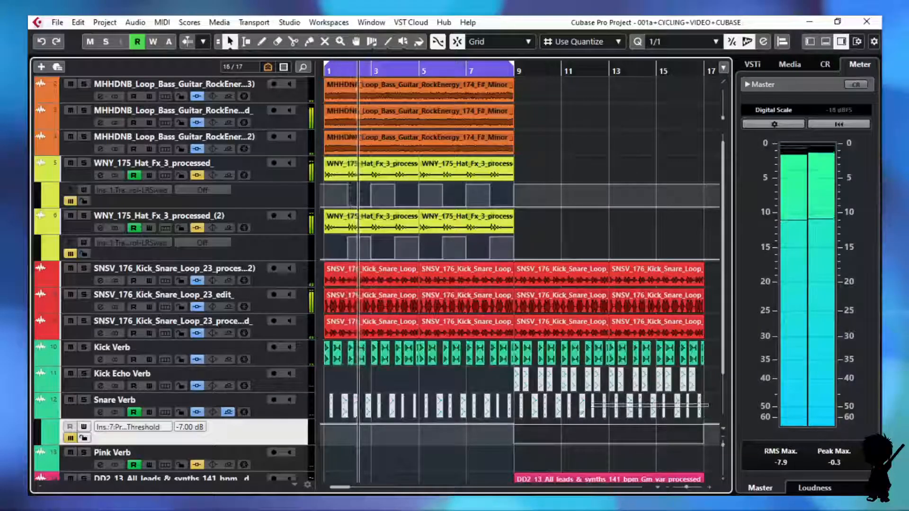
drag(380, 404, 322, 404)
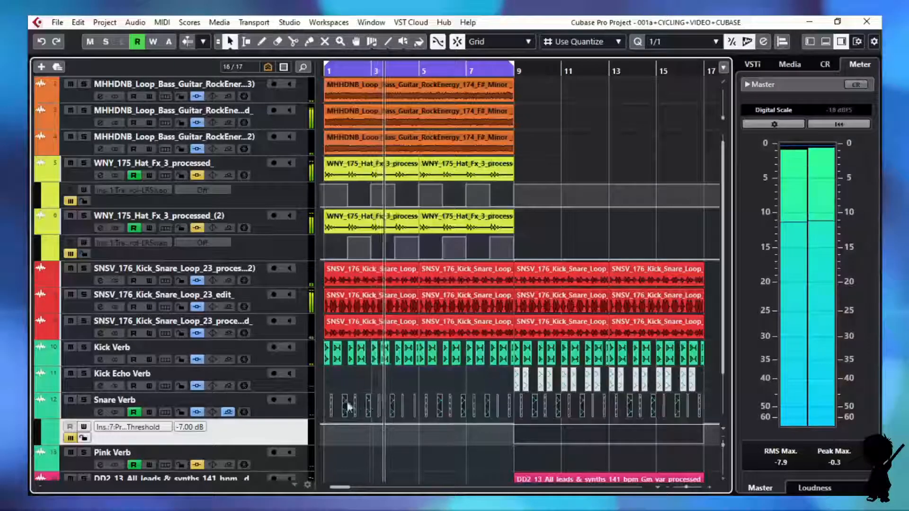
click(399, 385)
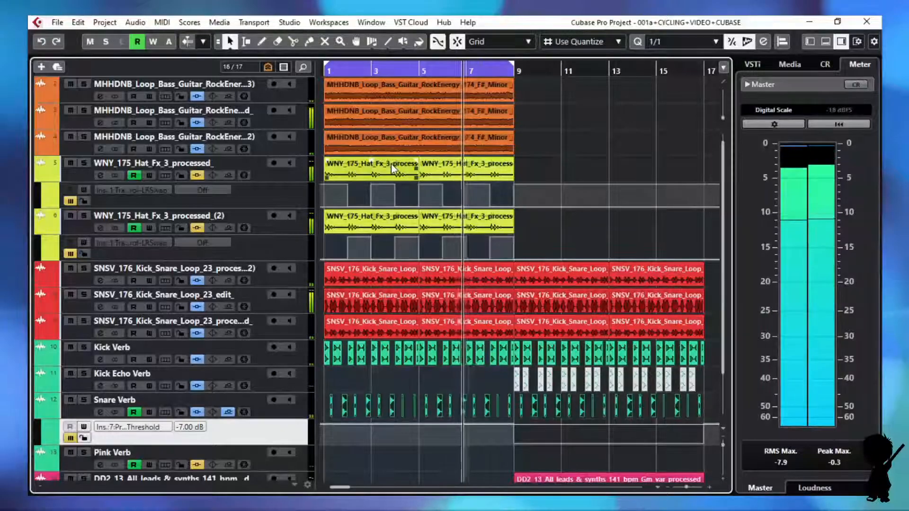
Step: Turn off insert bypass on both WNY_175_Hat_Fx_3 tracks and unmute their TrackControl LR Swap automation
click(196, 175)
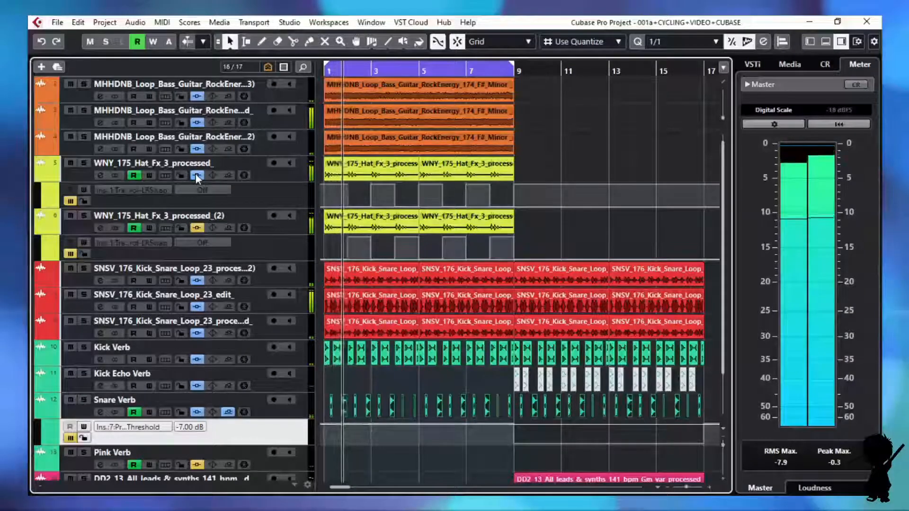
click(195, 228)
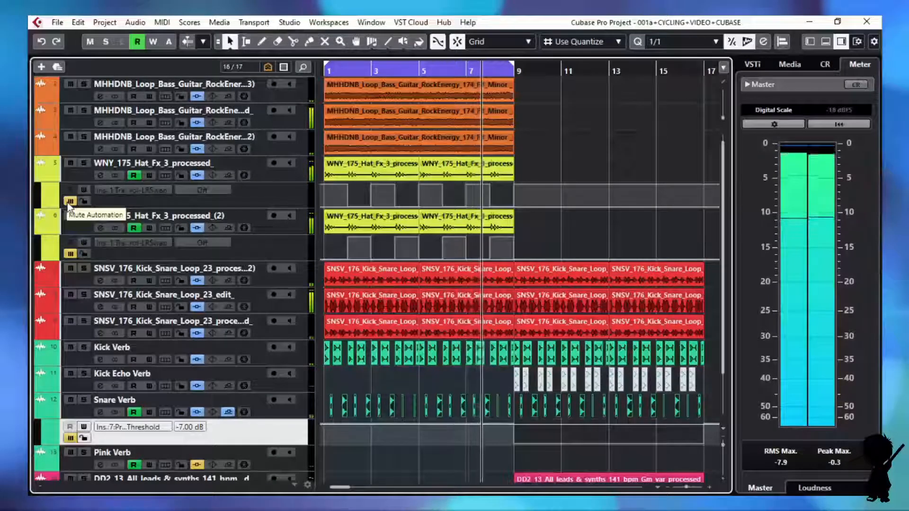
click(69, 202)
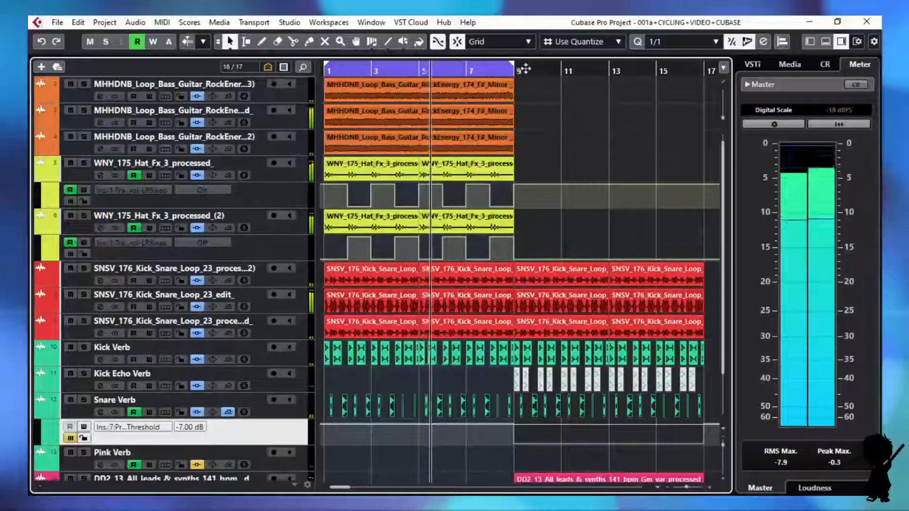
Step: Extend the loop range to bar 17 and bring in both leads and synths tracks by un-bypassing the first's inserts and unmuting the second's clip
drag(514, 67, 702, 84)
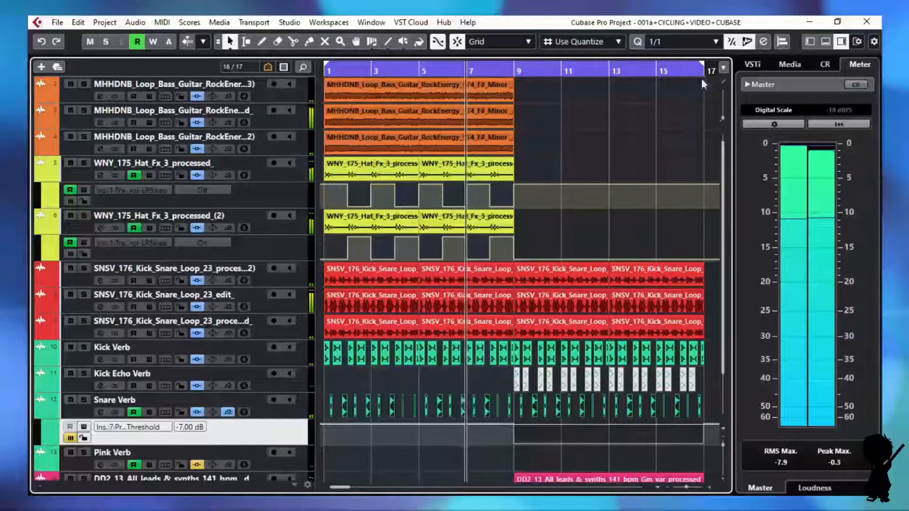
drag(723, 246, 720, 277)
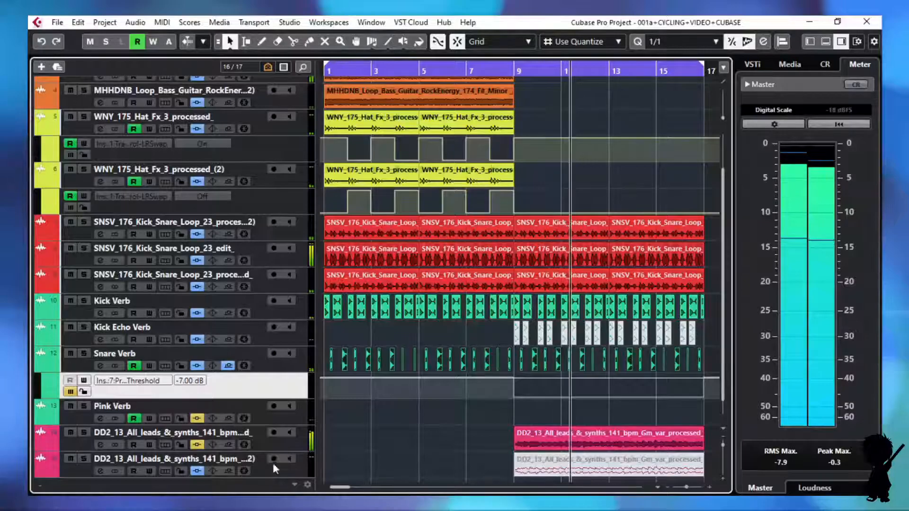
click(197, 445)
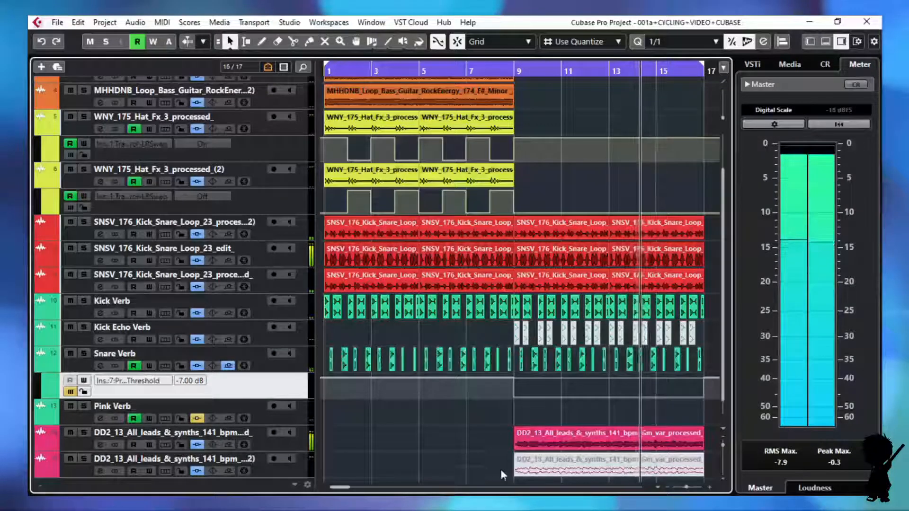
drag(548, 472, 457, 447)
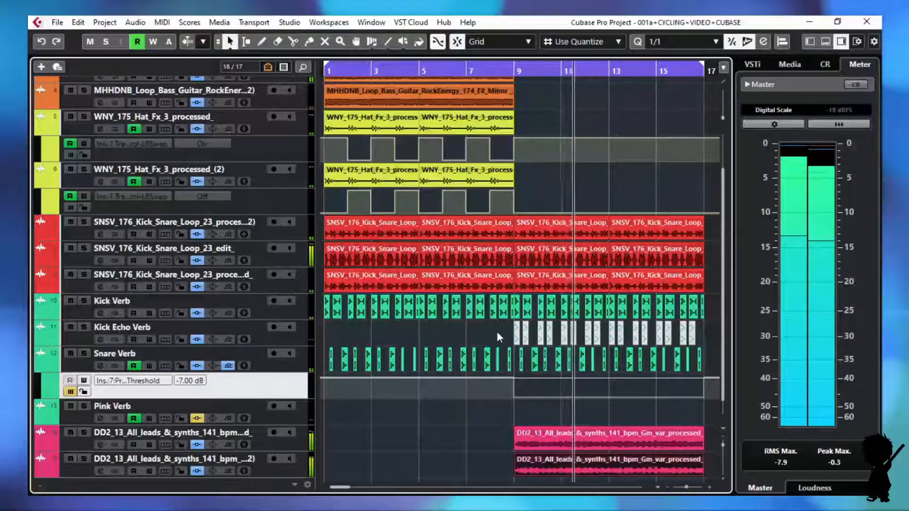
Step: Unmute all Kick Echo Verb clips and the Snare Verb's Pro-G threshold automation
click(711, 345)
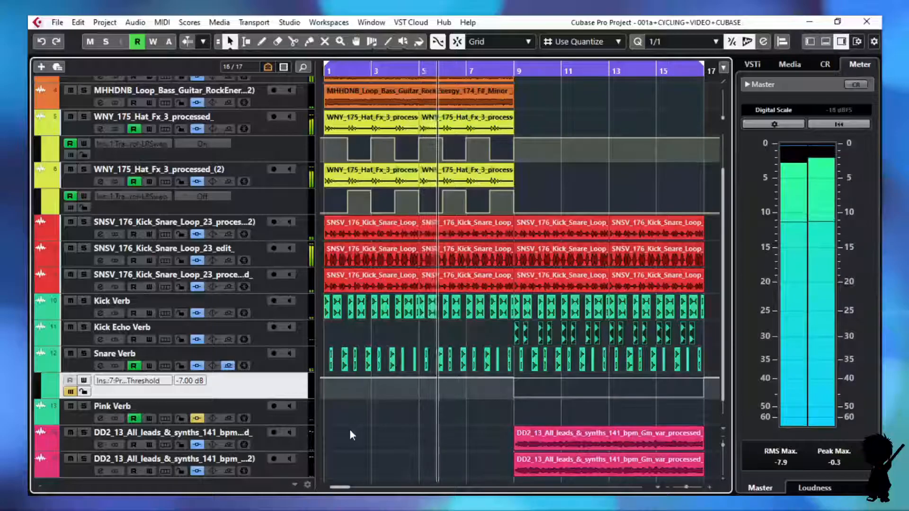
click(69, 392)
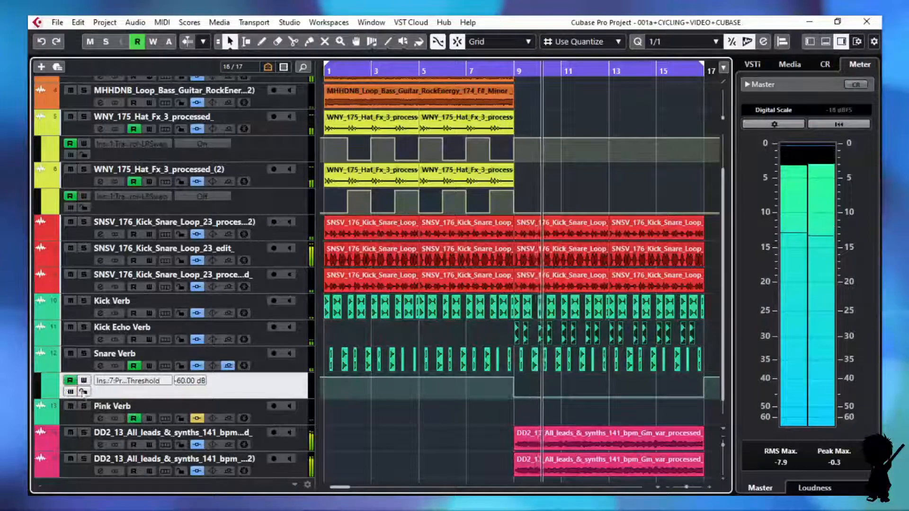